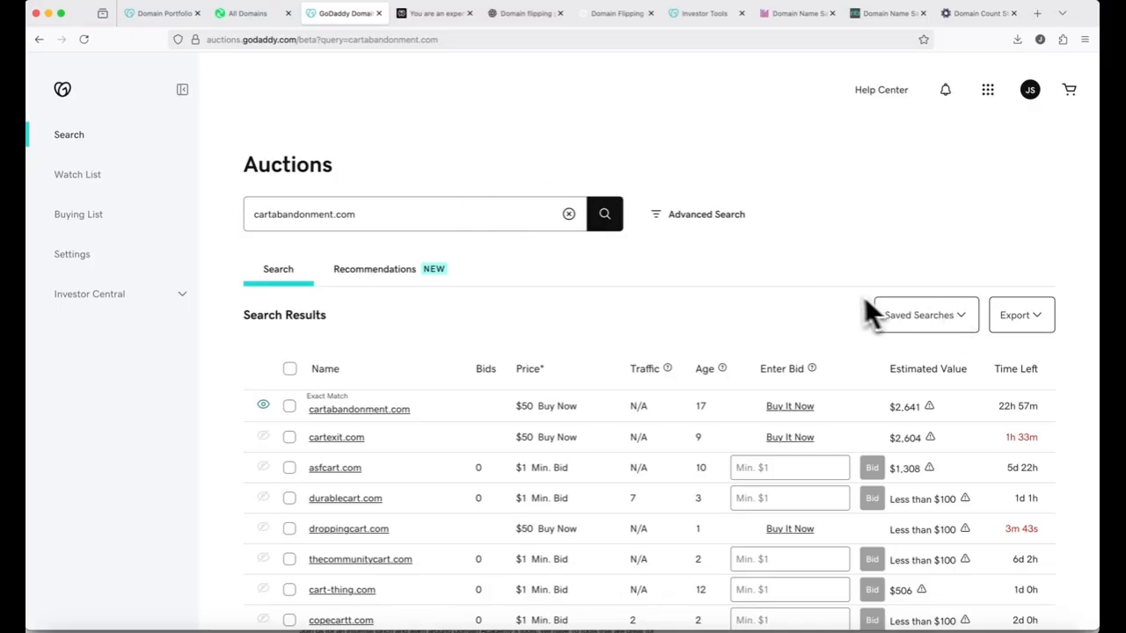
Export the "closeouts .com only" saved search from the domain auctions page and close the saved searches
left_click(939, 318)
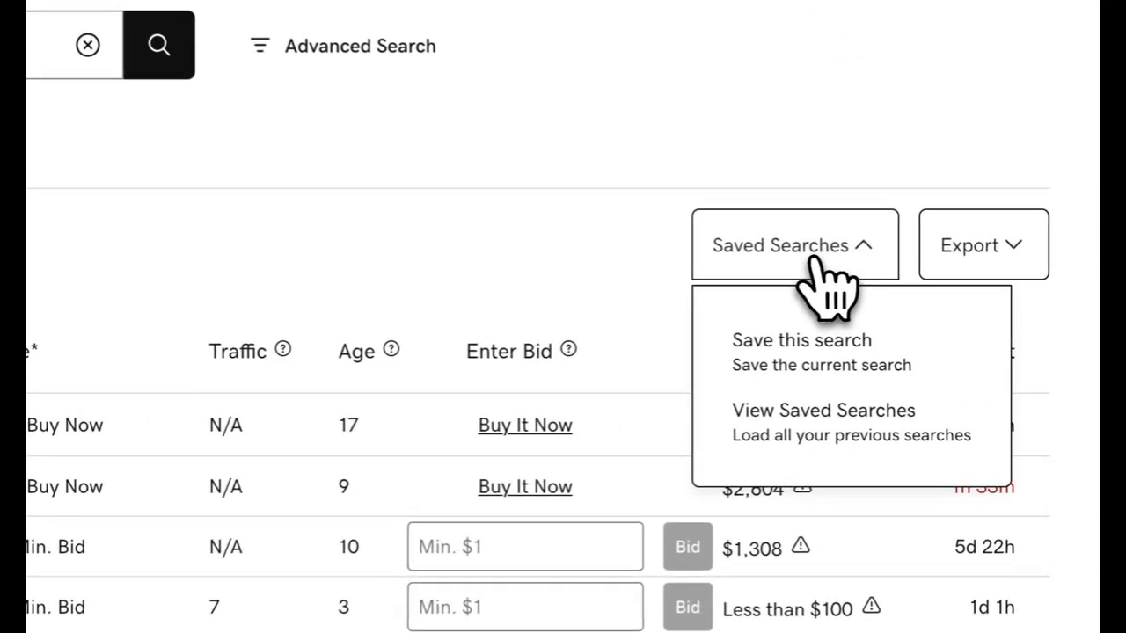
left_click(809, 400)
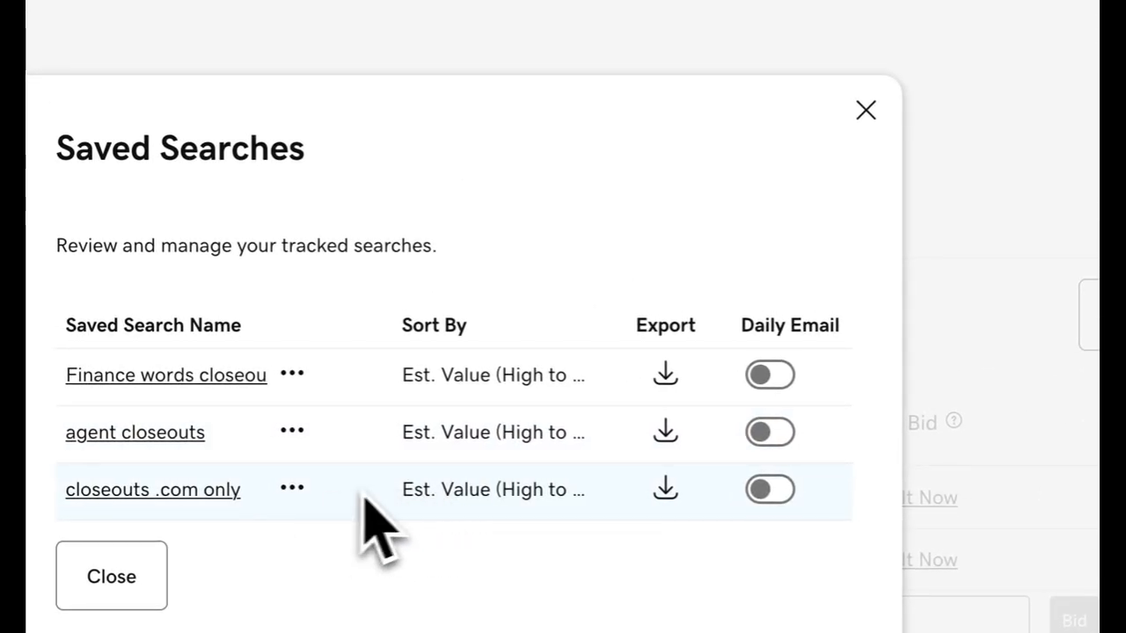
left_click(666, 489)
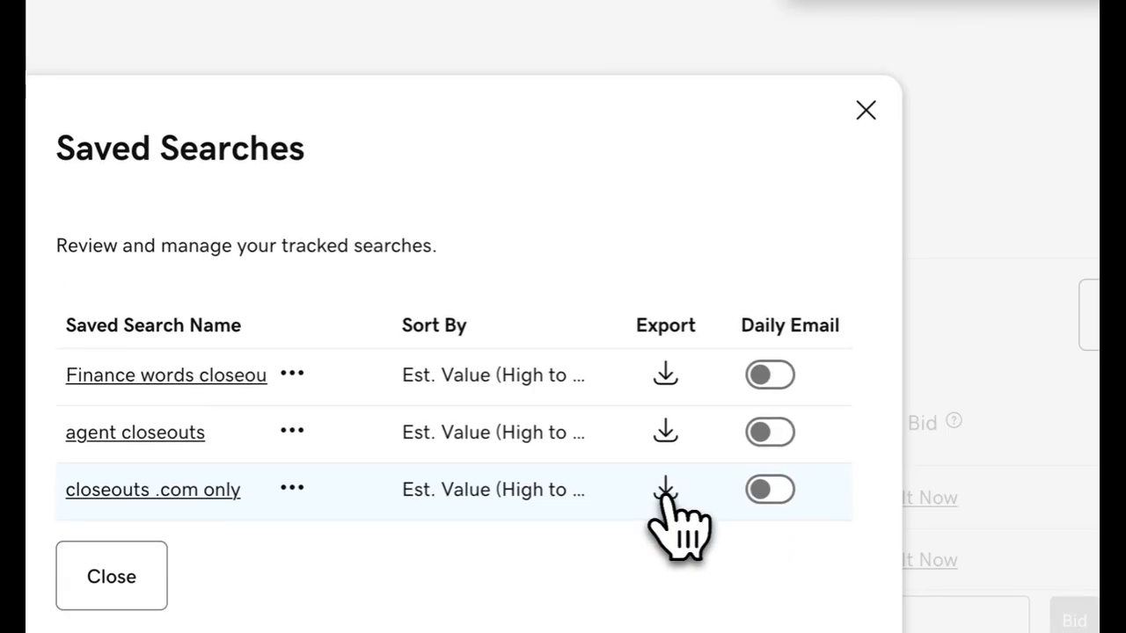
left_click(865, 109)
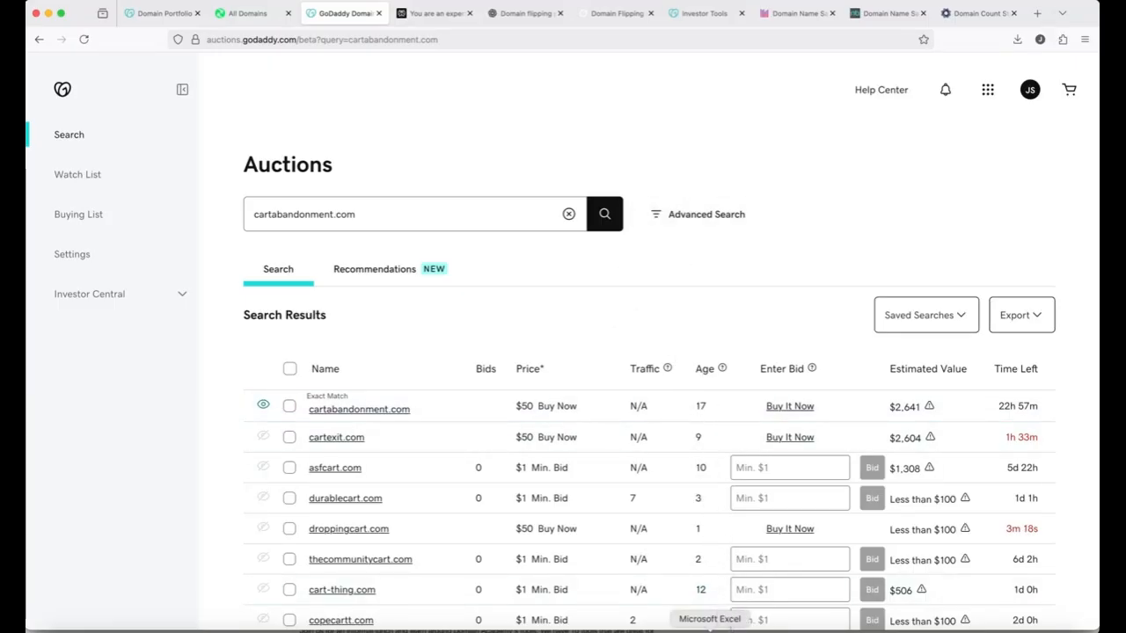
Switch to Microsoft Excel and look through the exported closeout domains with their prices, estimated values, ages and backlinks
left_click(709, 630)
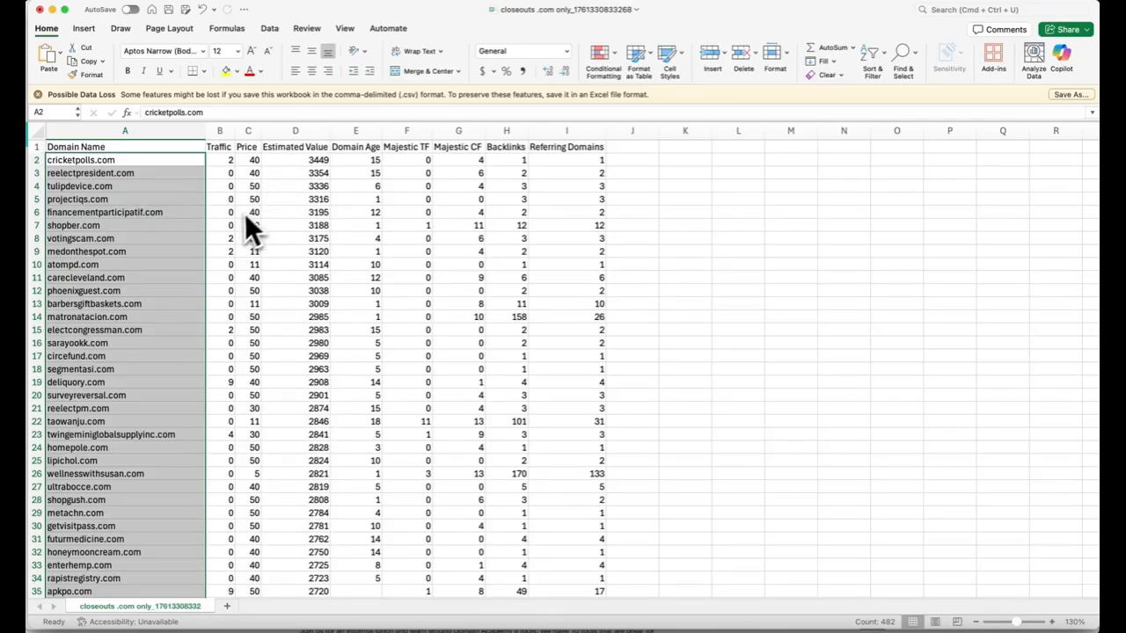
scroll(235, 225, "down", 10)
scroll(237, 236, "down", 1)
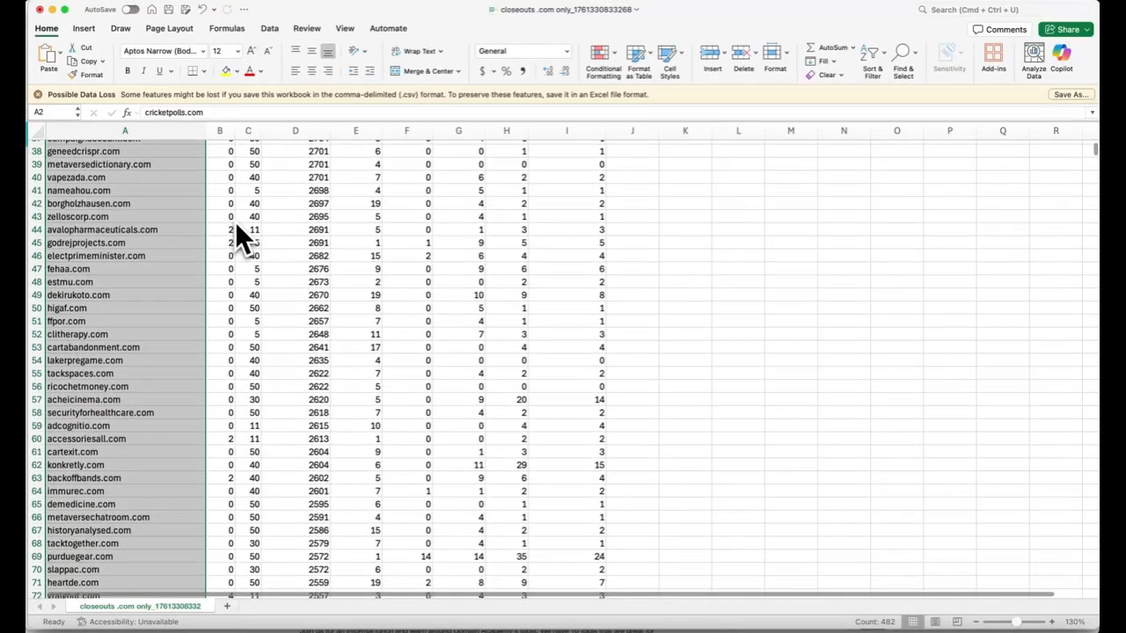
scroll(236, 225, "down", 6)
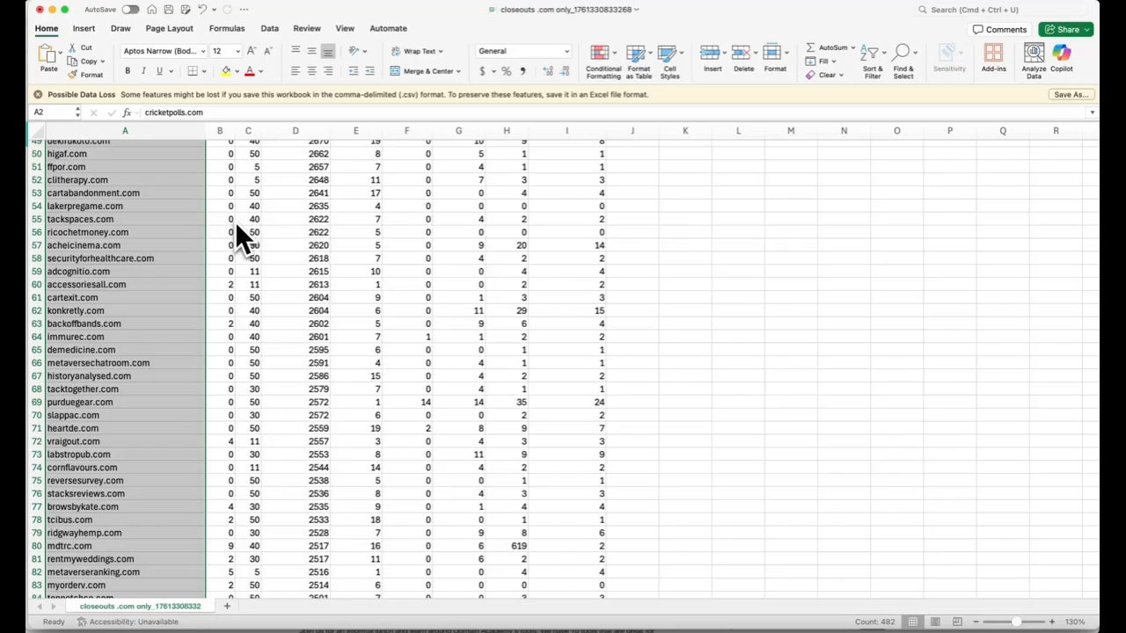
scroll(236, 225, "down", 12)
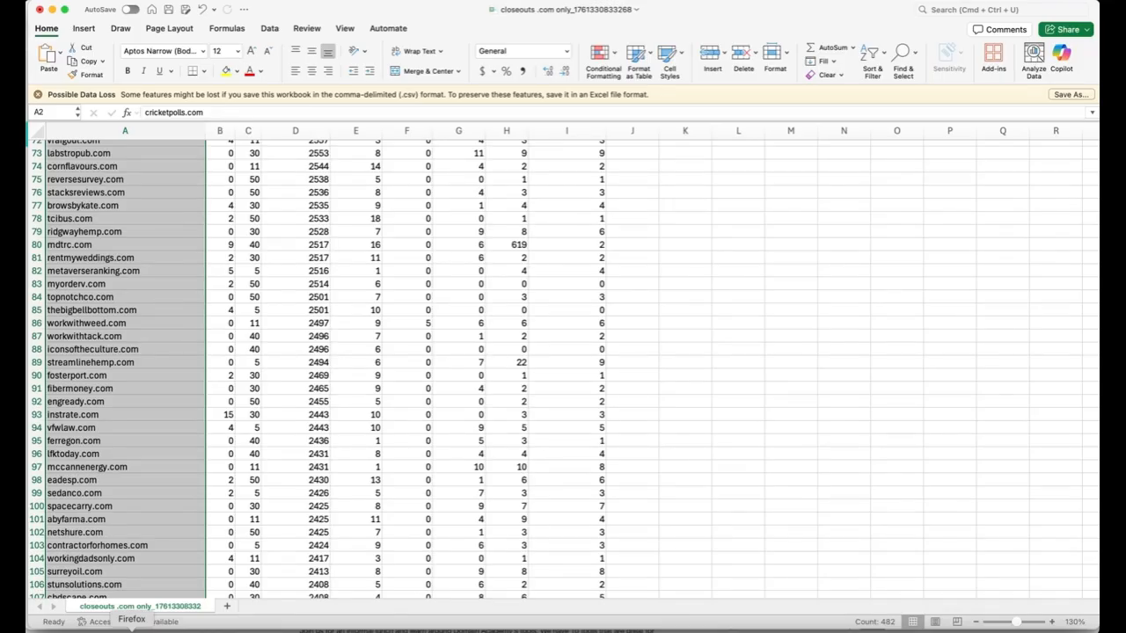
Switch to the ChatGPT conversation in Firefox and review the original request, the universal domain-flipper prompt and the ChatGPT, Grok and Perplexity versions
left_click(132, 627)
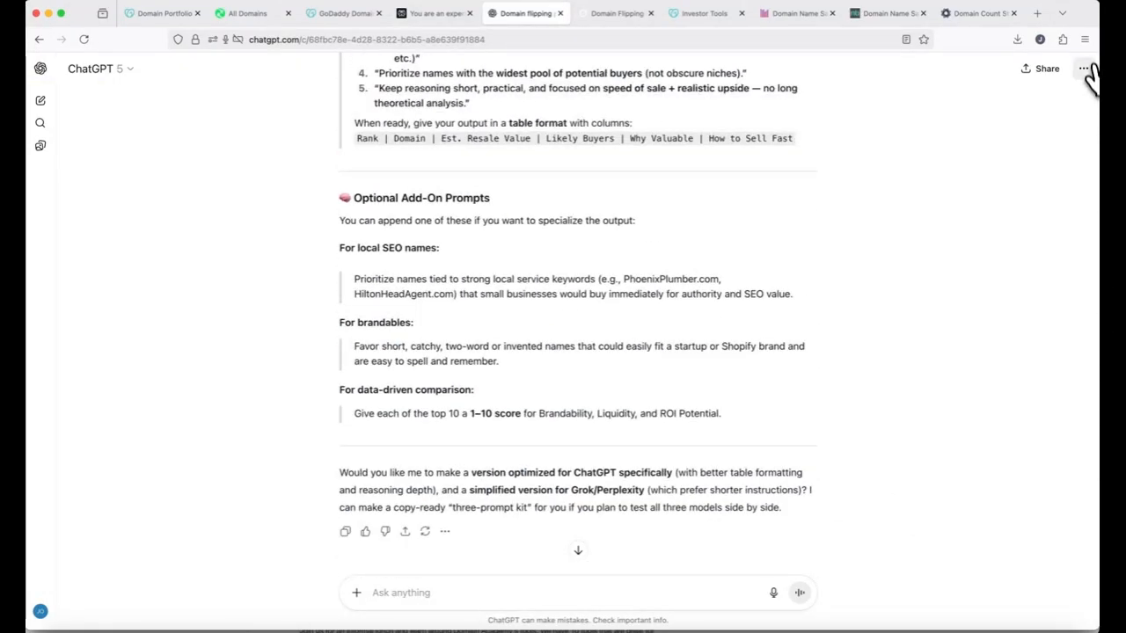
scroll(893, 267, "up", 15)
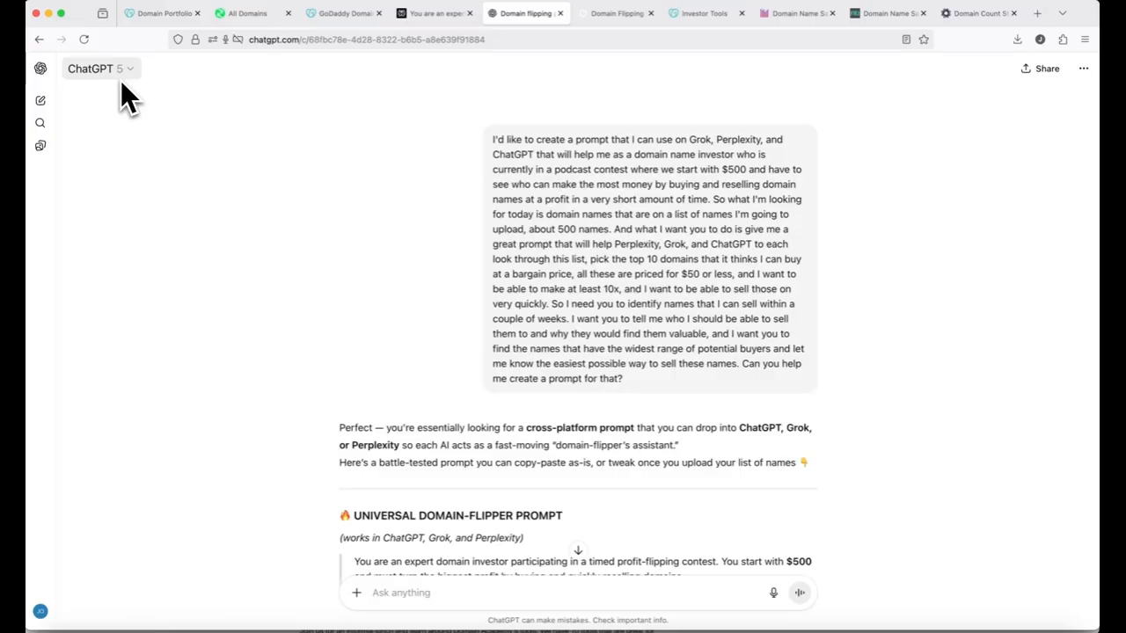
scroll(233, 268, "down", 5)
scroll(243, 265, "down", 2)
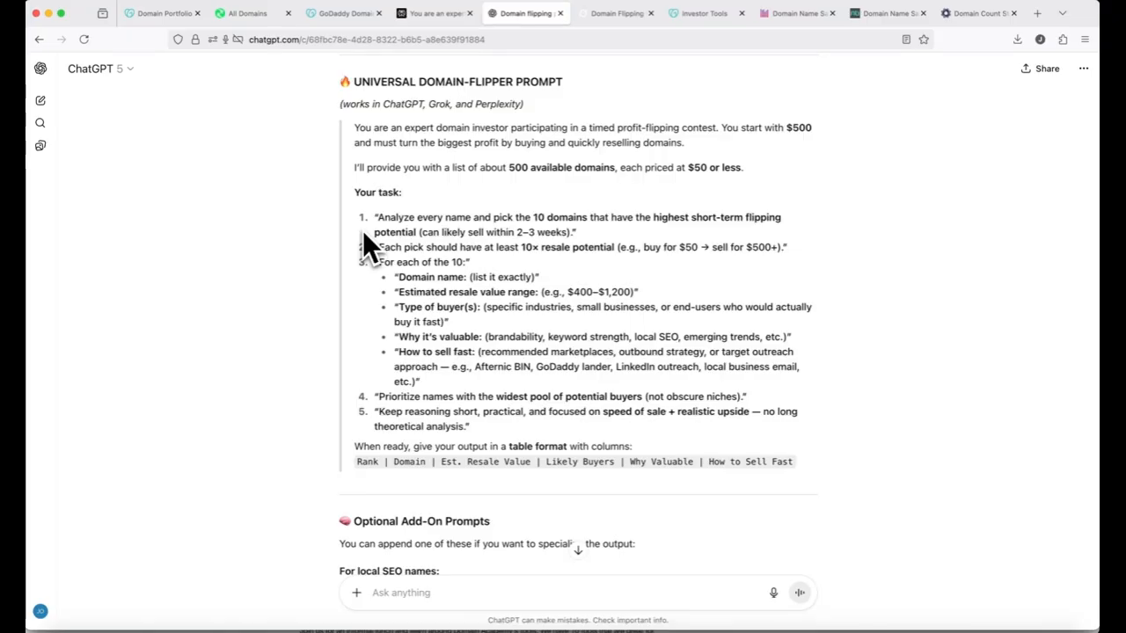
scroll(363, 234, "down", 6)
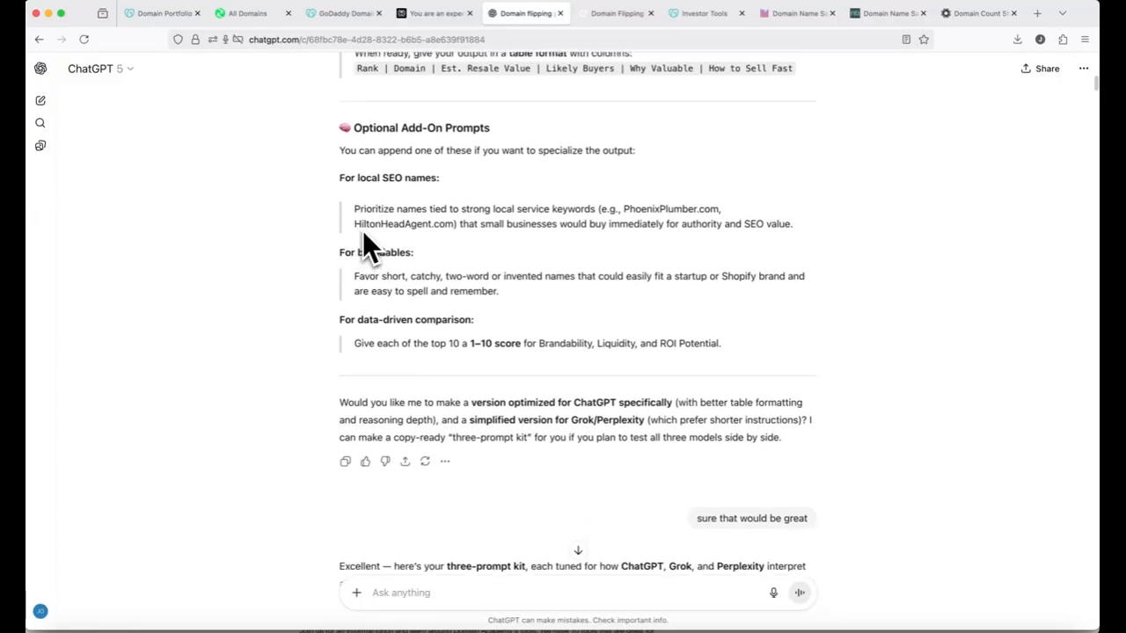
scroll(362, 231, "down", 8)
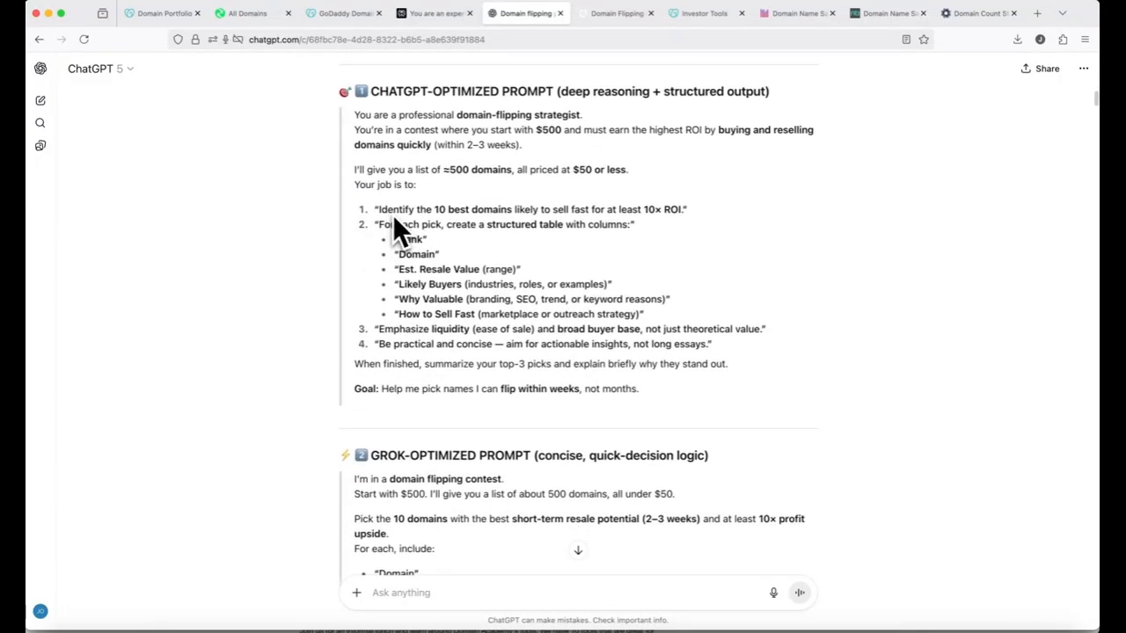
scroll(392, 214, "down", 3)
scroll(375, 431, "down", 3)
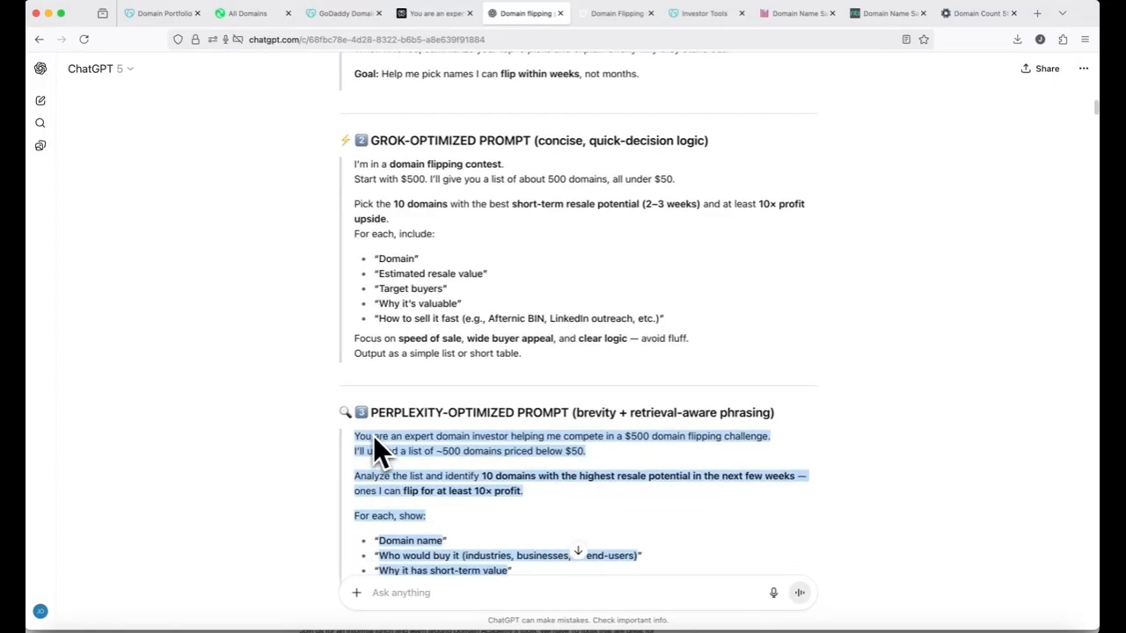
scroll(373, 437, "up", 2)
scroll(373, 437, "down", 1)
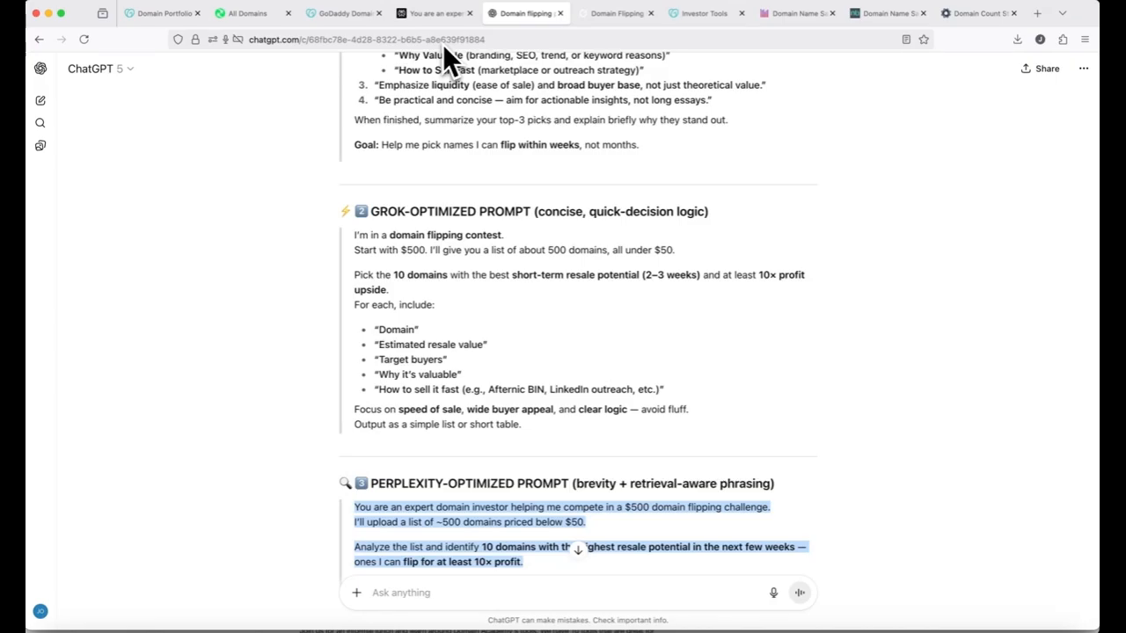
Examine ChatGPT's Top 10 Fast-Flip Candidates table below the pasted domain list, including resale values, likely buyers and selling methods
left_click(579, 552)
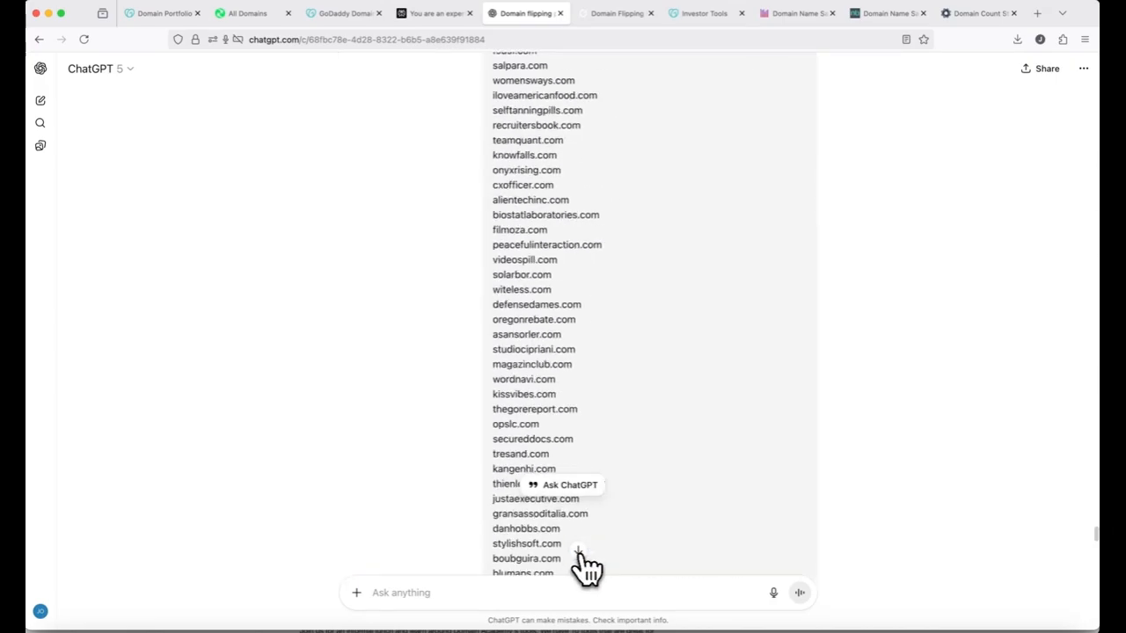
scroll(587, 567, "up", 10)
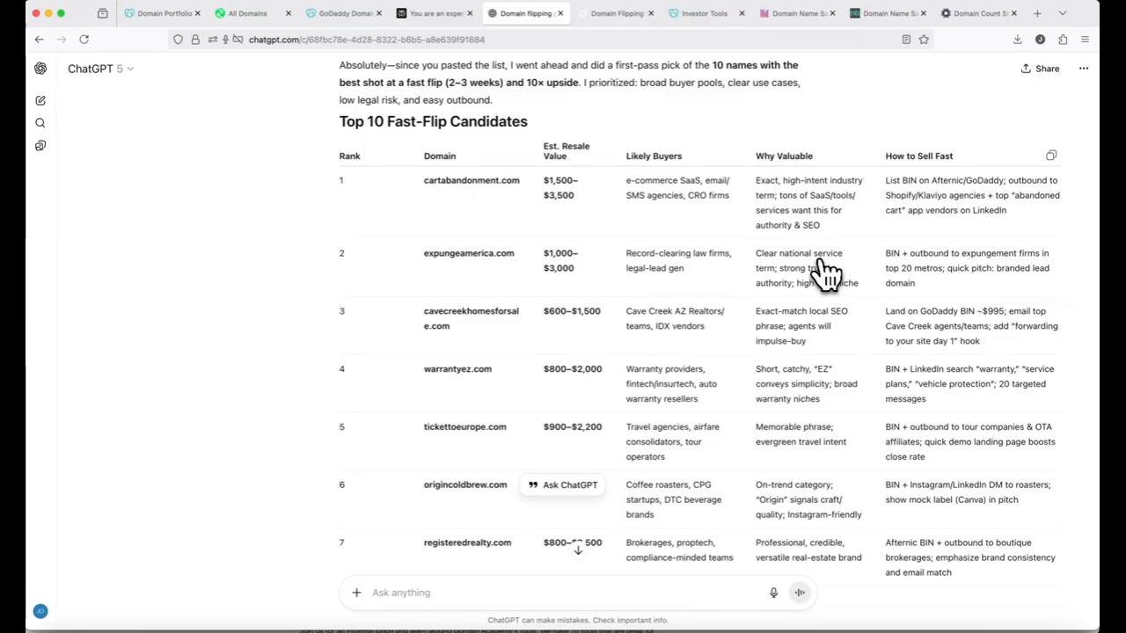
scroll(517, 254, "down", 1)
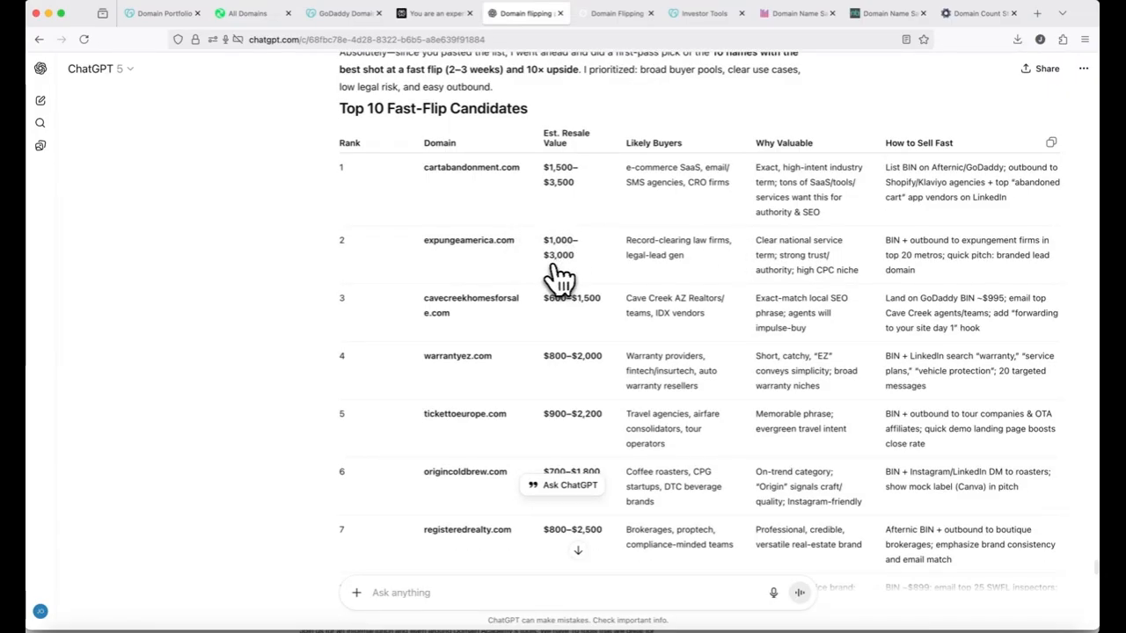
scroll(546, 286, "down", 3)
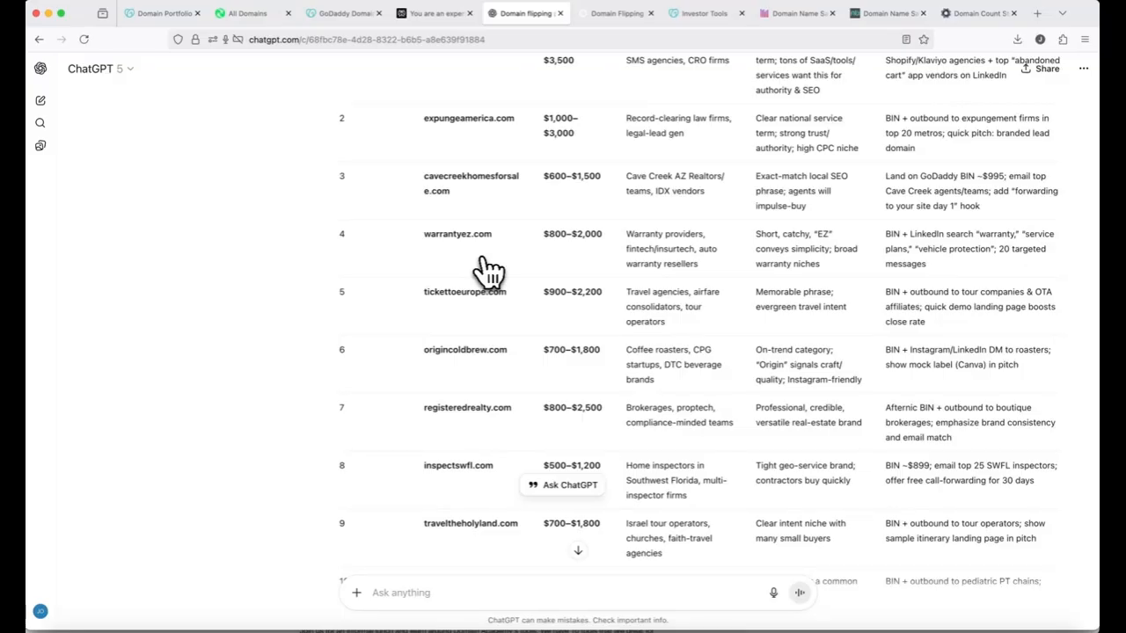
scroll(488, 271, "down", 2)
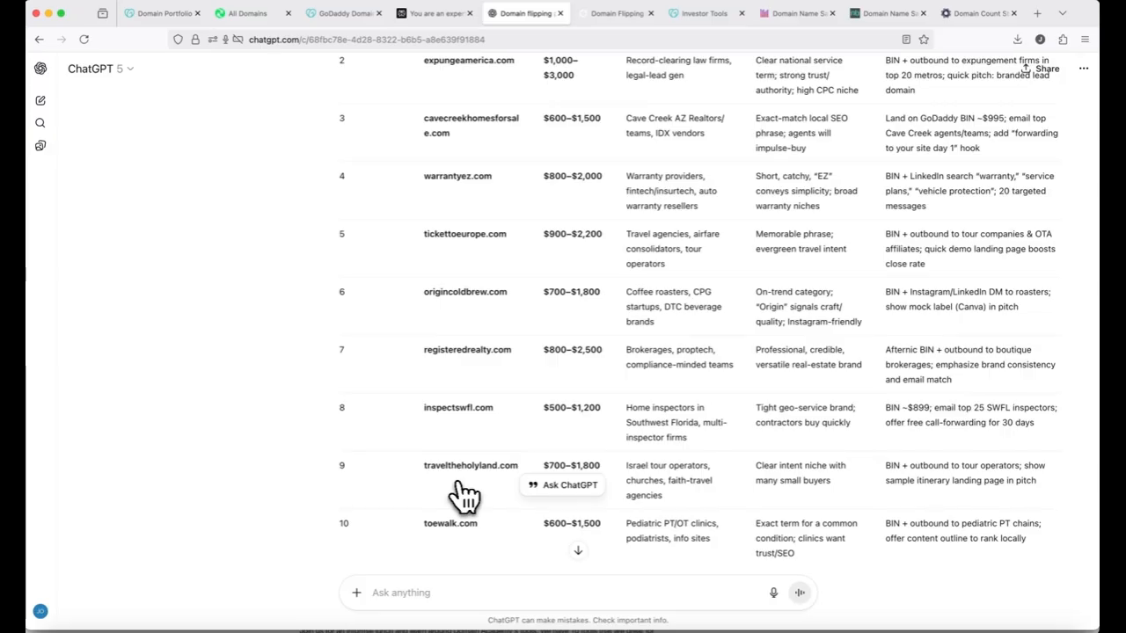
Switch to the Grok conversation and examine its table of recommended domains, resale values, target buyers and selling advice
key("ctrl+Tab")
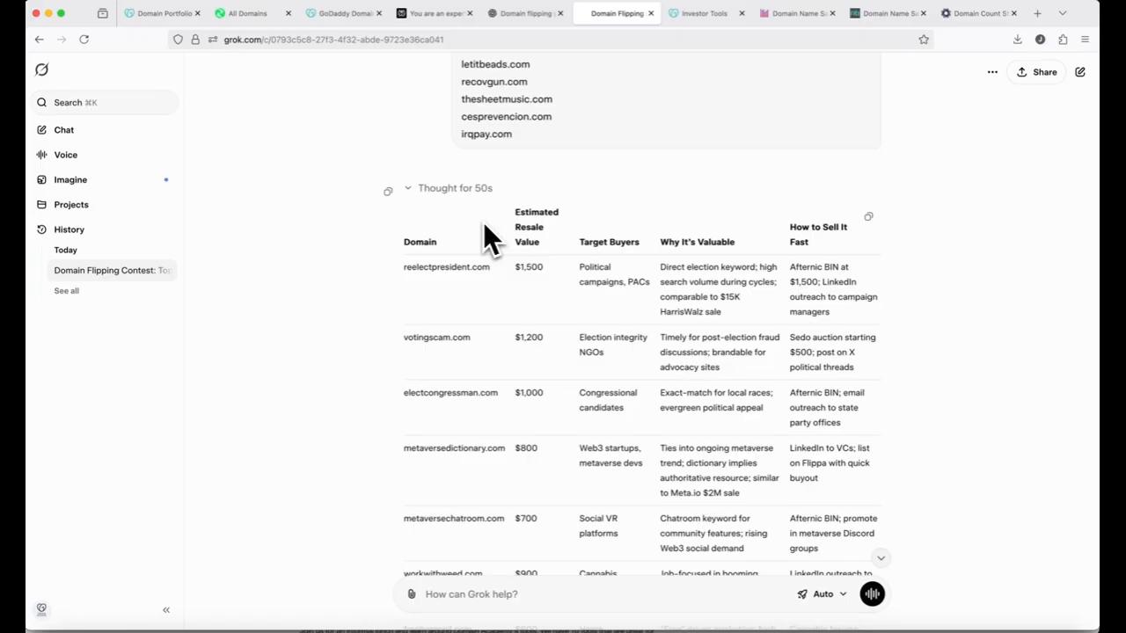
scroll(483, 222, "down", 1)
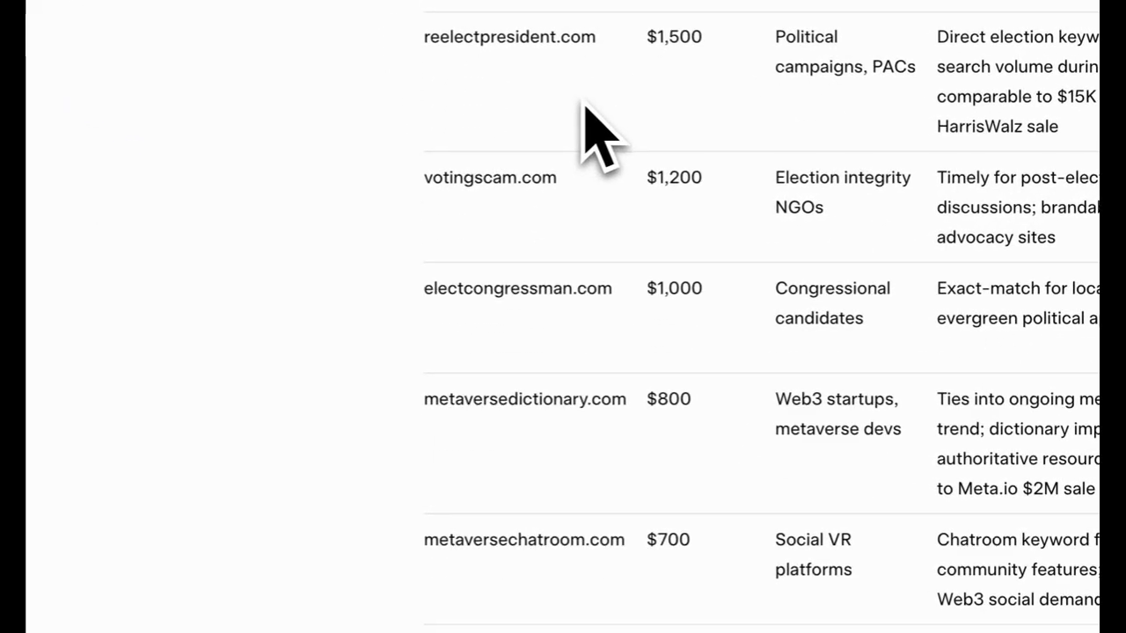
scroll(598, 137, "down", 2)
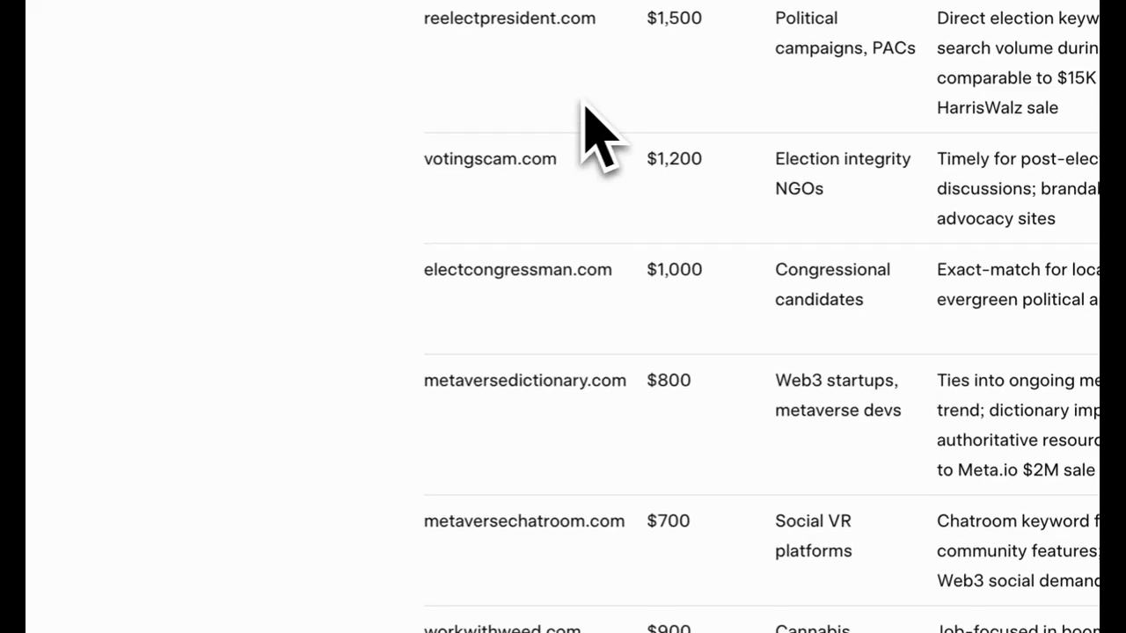
scroll(598, 136, "down", 2)
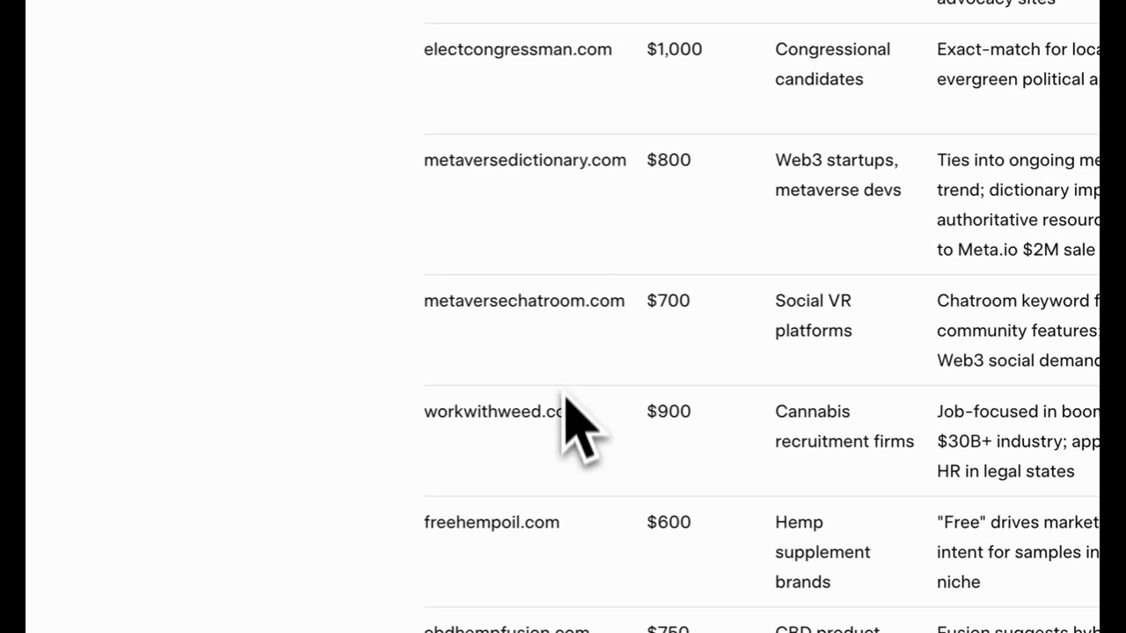
scroll(564, 475, "down", 2)
scroll(564, 479, "down", 5)
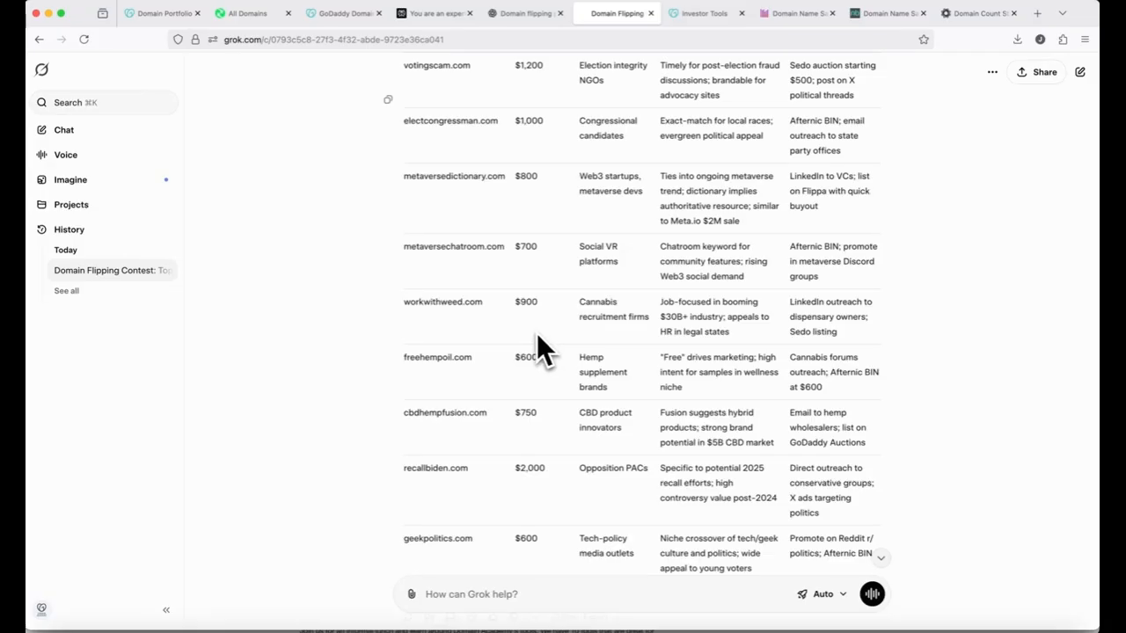
scroll(537, 333, "down", 1)
Examine Perplexity's table of ten recommended domains with likely buyers and best channels, and return to ChatGPT's candidate table
left_click(437, 14)
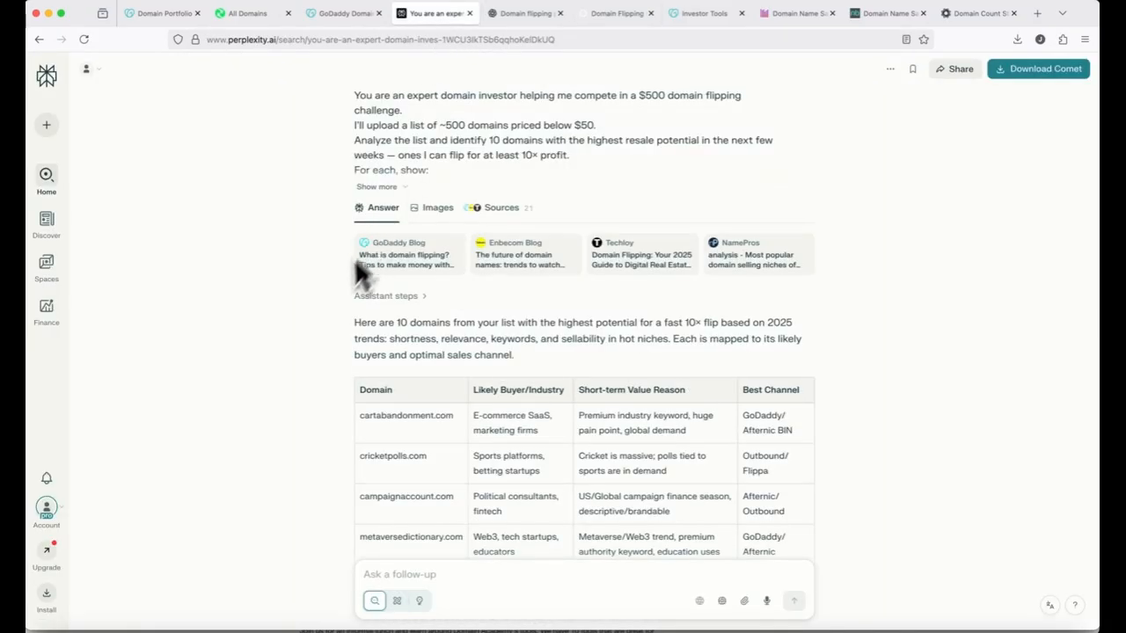
scroll(328, 317, "down", 5)
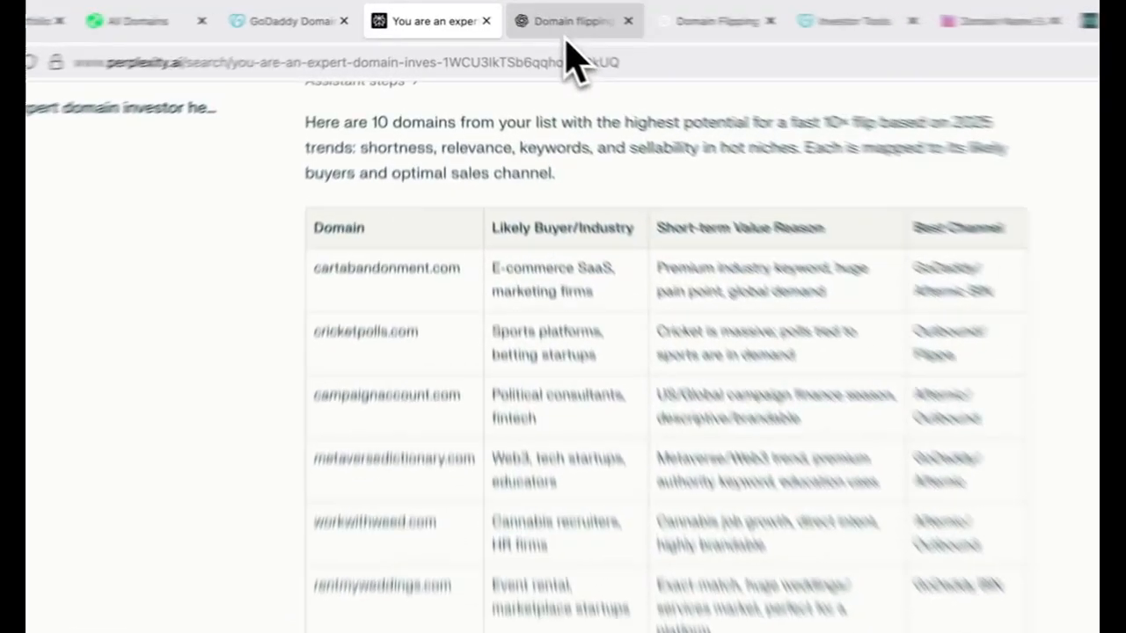
left_click(526, 13)
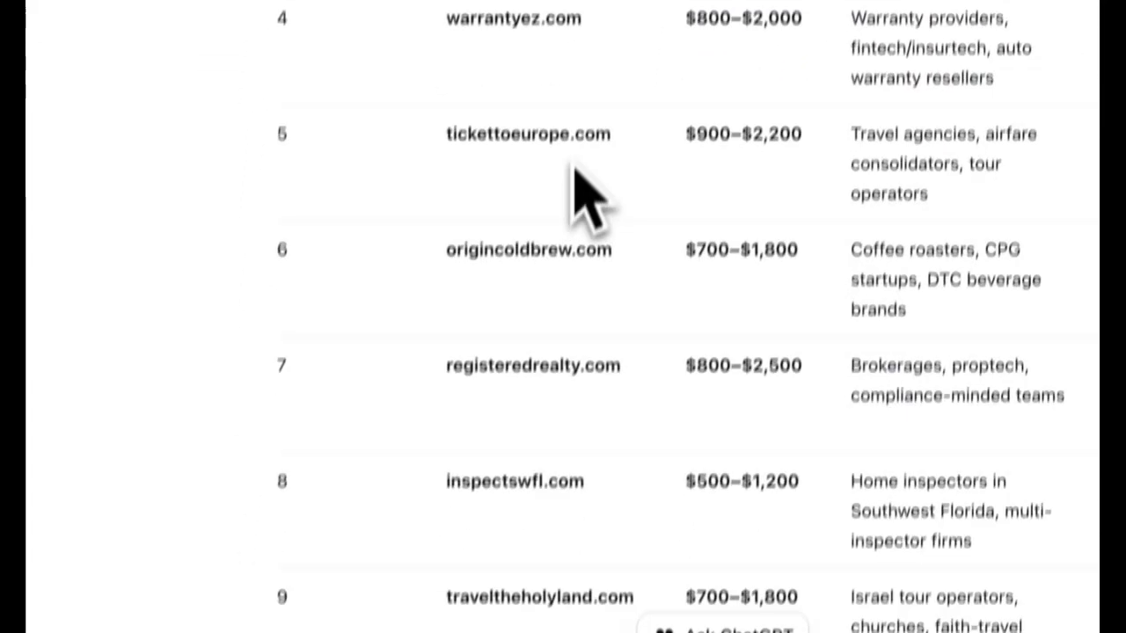